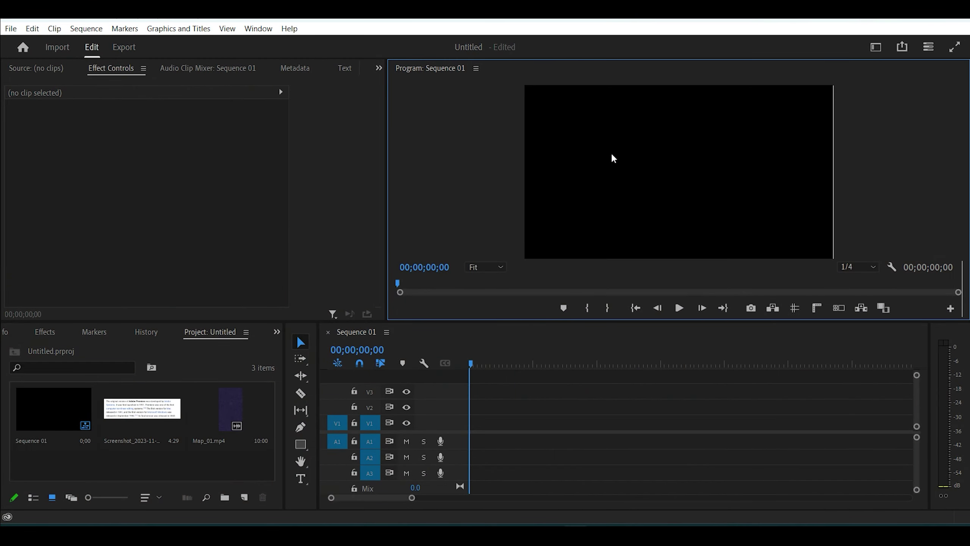
# Add Map_01.mp4 to the empty sequence, keeping the existing sequence settings.
pyautogui.click(252, 460)
pyautogui.moveTo(232, 412)
pyautogui.mouseDown()
pyautogui.moveTo(589, 409)
pyautogui.moveTo(482, 422)
pyautogui.mouseUp()
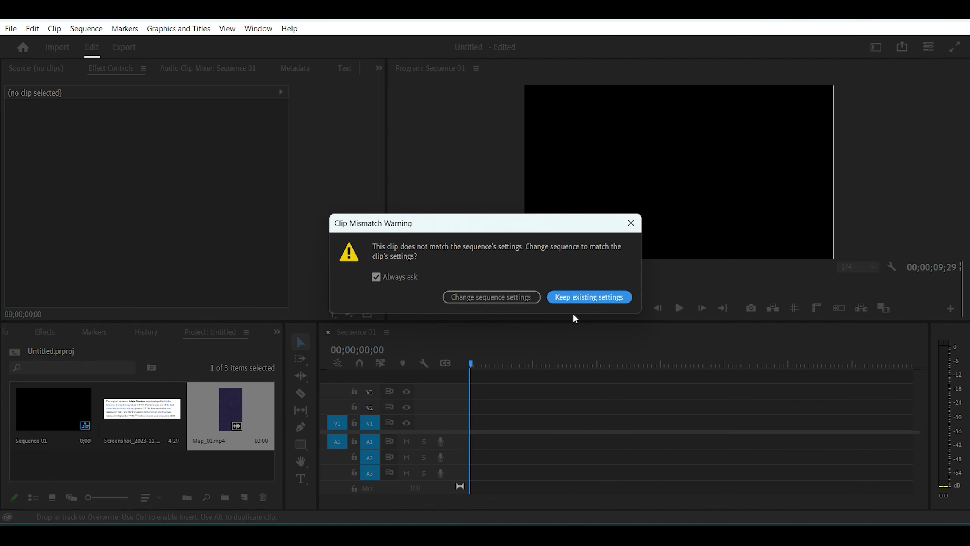
pyautogui.click(580, 298)
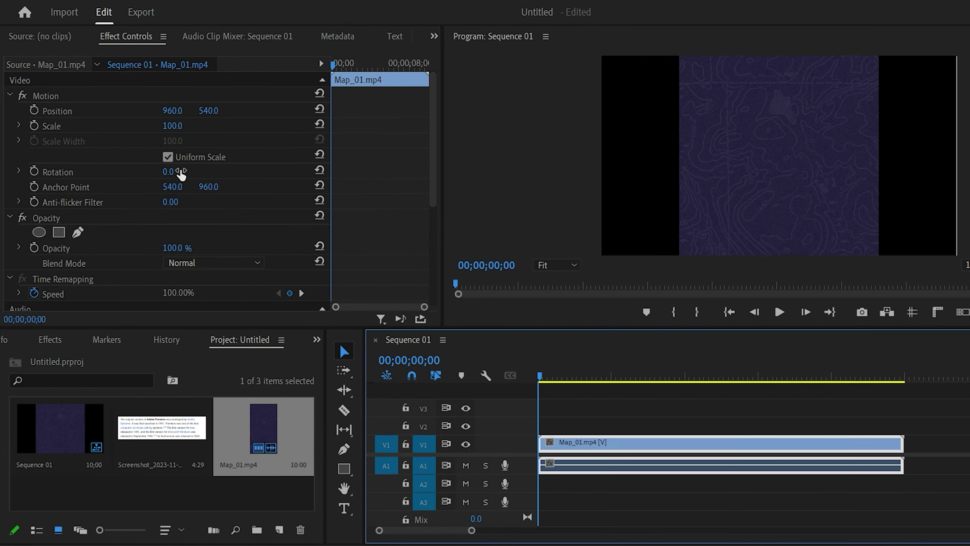
# Set the map clip's Motion rotation to -90° so it fills the frame.
pyautogui.click(180, 172)
pyautogui.write('-90')
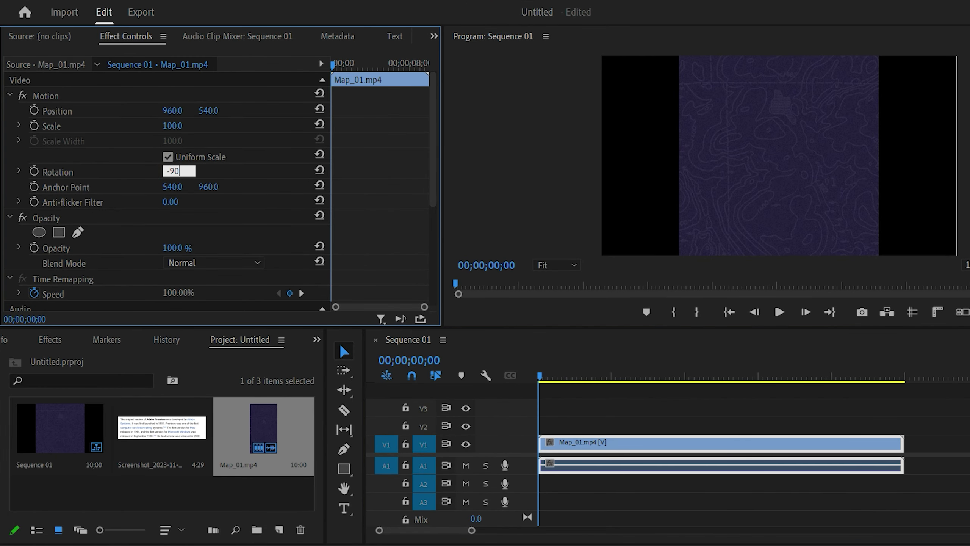
pyautogui.press('Return')
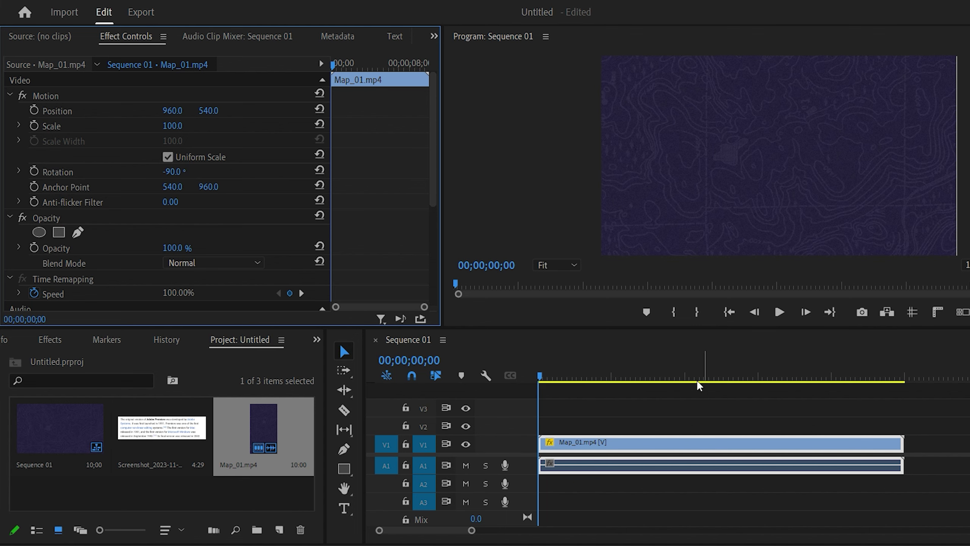
pyautogui.click(580, 429)
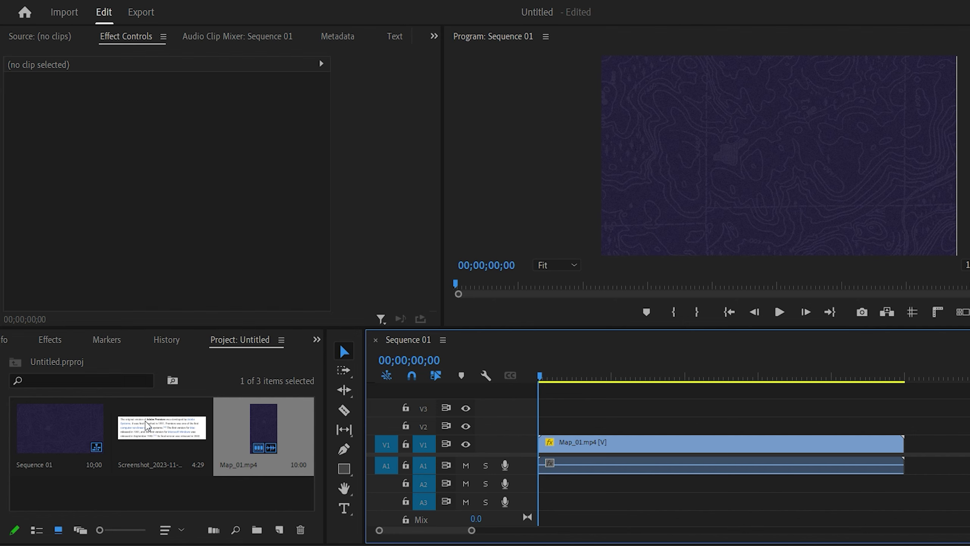
# Place the Screenshot_2023-11-26 image on V2 above the map and scale it to about 284%.
pyautogui.moveTo(180, 496); pyautogui.dragTo(142, 449)
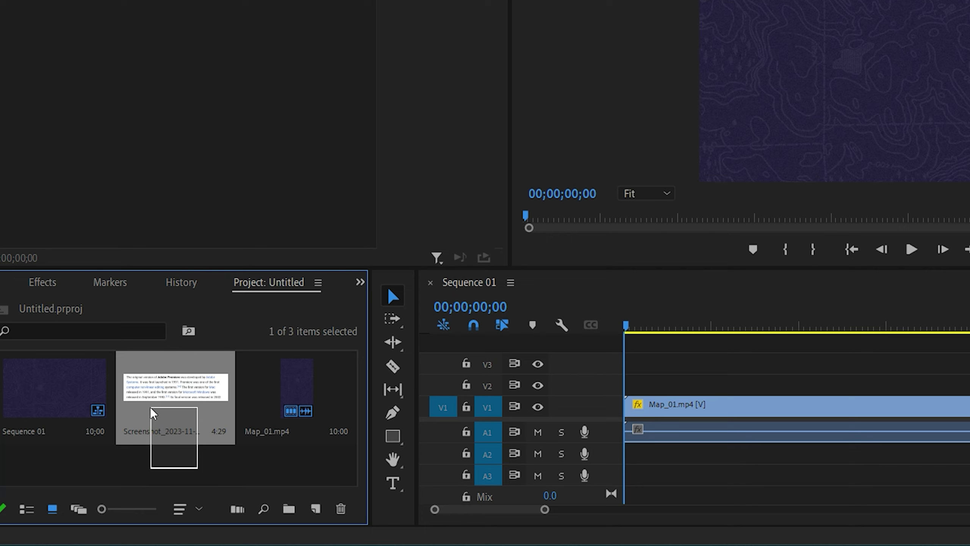
pyautogui.moveTo(153, 411); pyautogui.dragTo(652, 384)
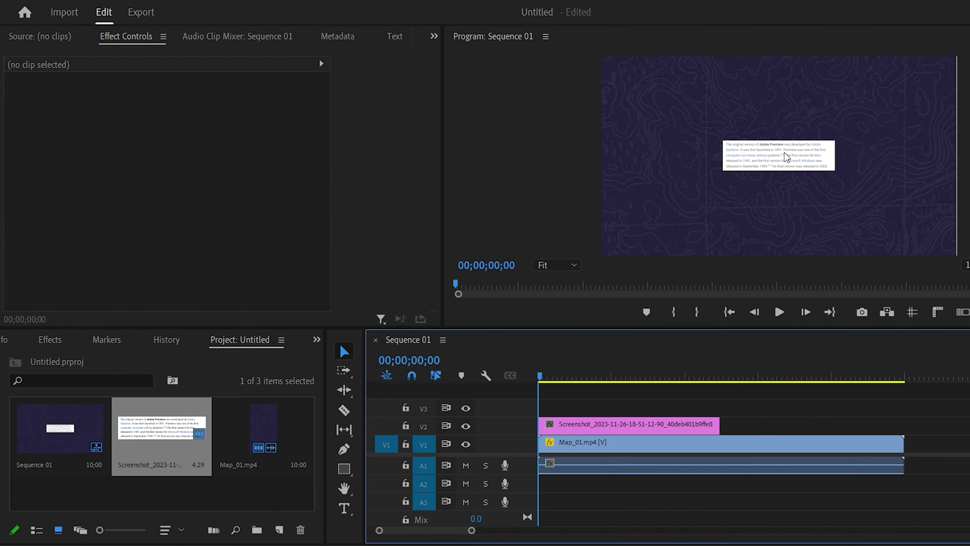
pyautogui.click(787, 156)
pyautogui.moveTo(833, 155); pyautogui.dragTo(937, 174)
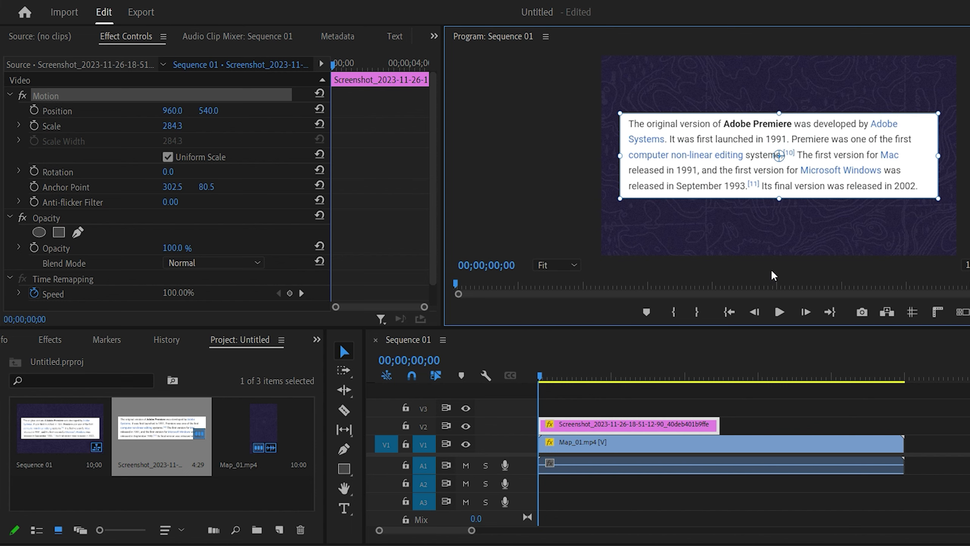
pyautogui.click(750, 411)
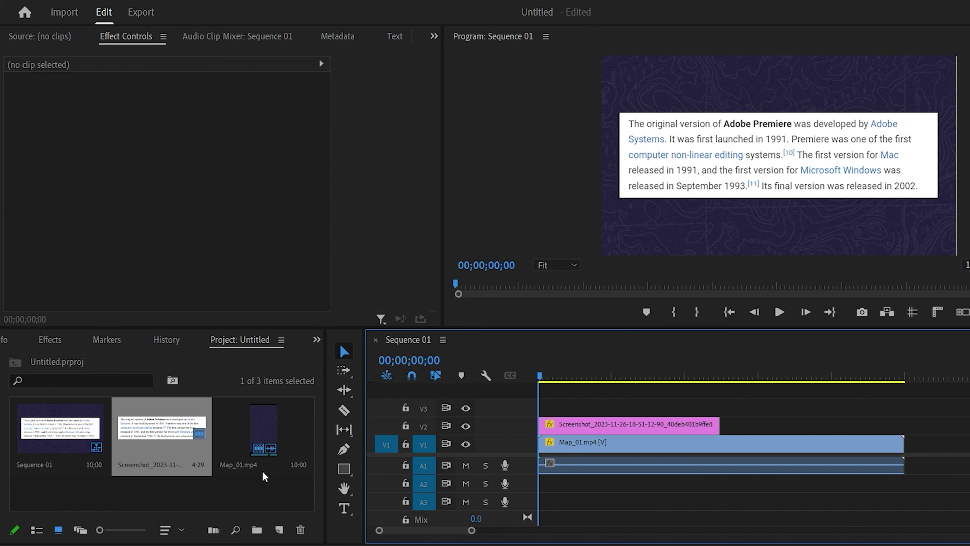
# Create a new 1920×1080 colour matte in bright yellow E3FF02.
pyautogui.rightClick(266, 372)
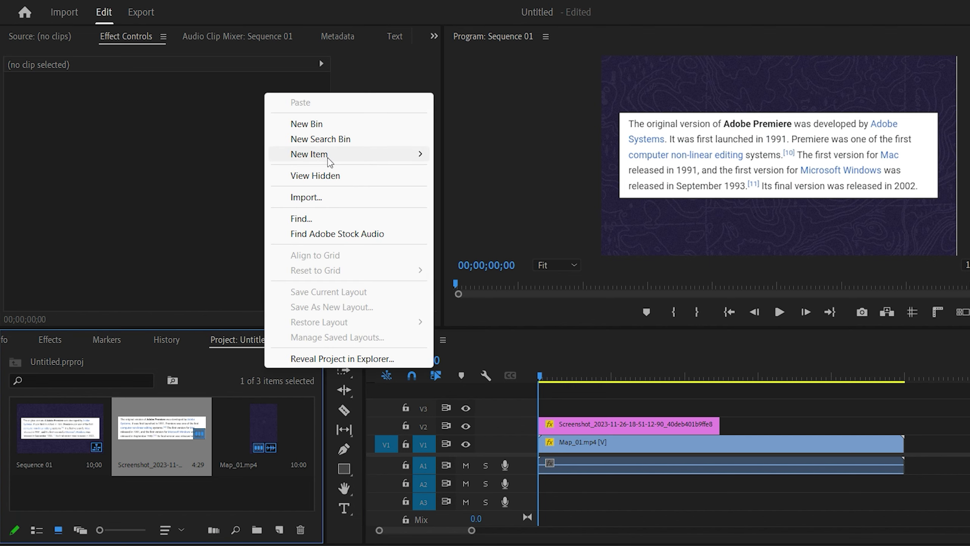
pyautogui.moveTo(330, 157)
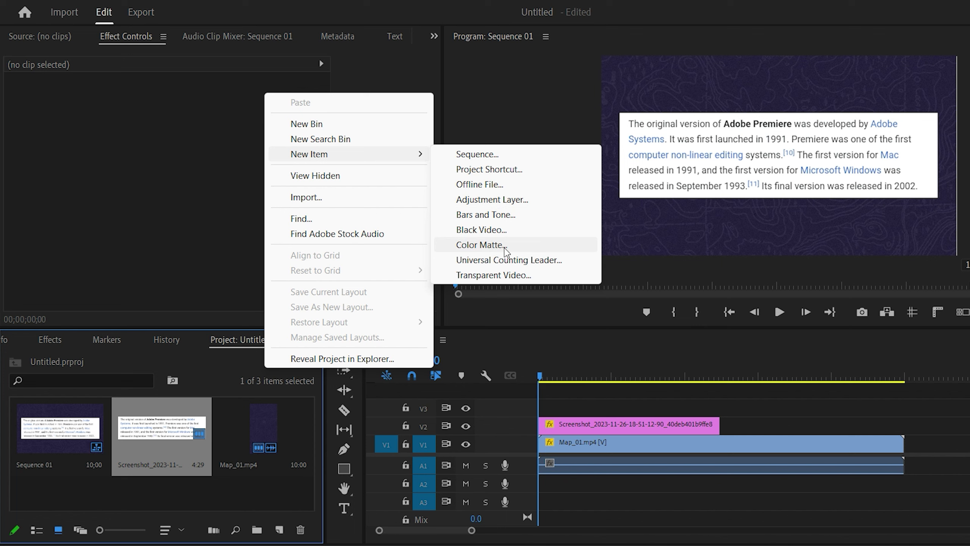
pyautogui.click(504, 248)
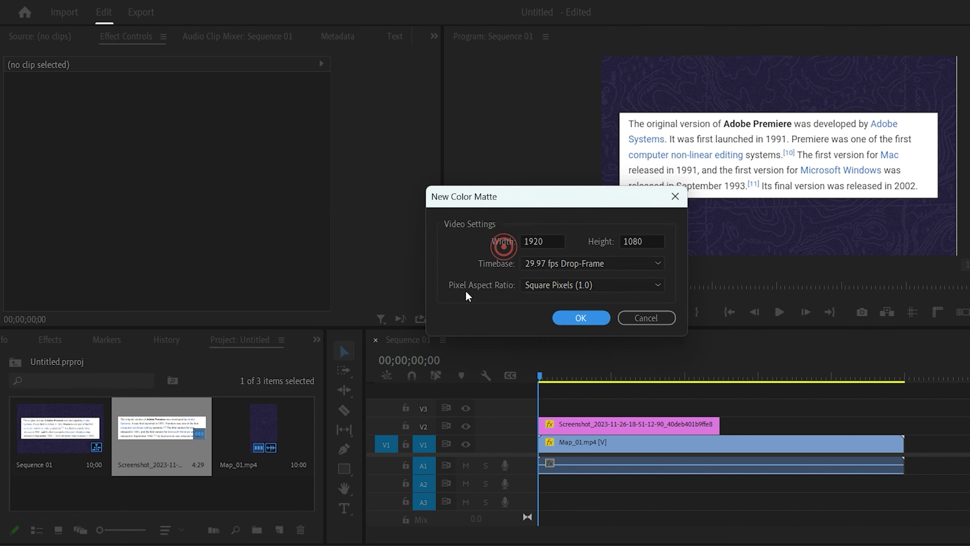
pyautogui.click(579, 319)
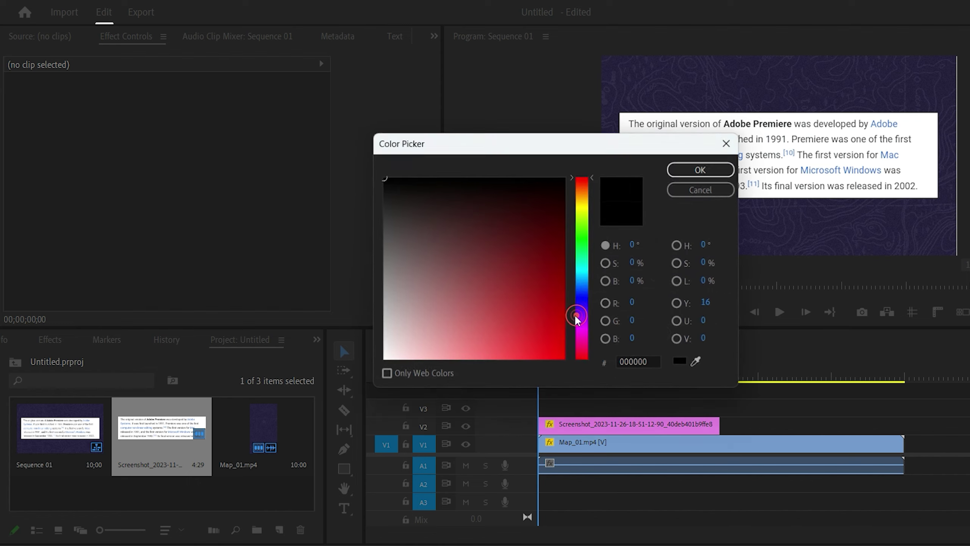
pyautogui.click(586, 210)
pyautogui.click(560, 354)
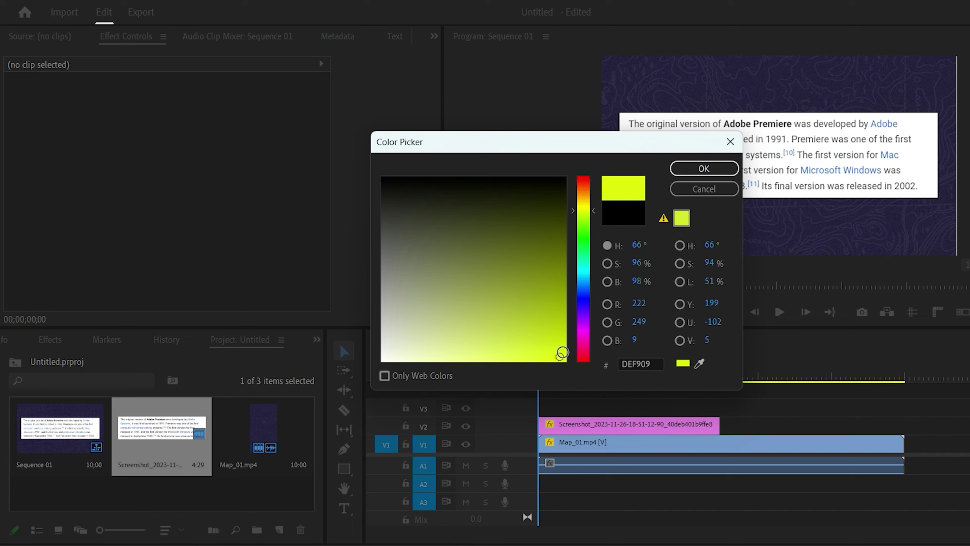
pyautogui.moveTo(558, 359); pyautogui.dragTo(564, 360)
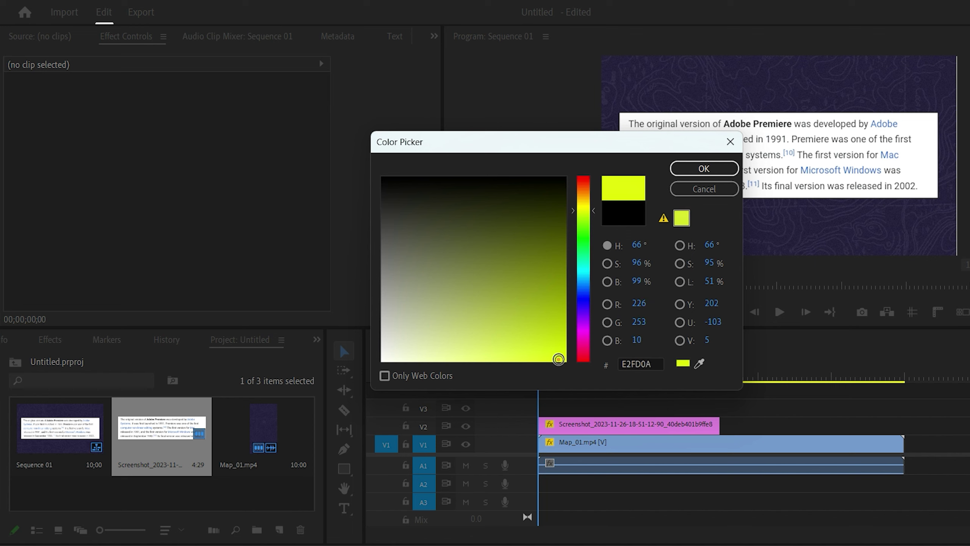
pyautogui.click(696, 168)
# Name the matte 'yellow' and select it in the project.
pyautogui.write('yellow')
pyautogui.click(535, 287)
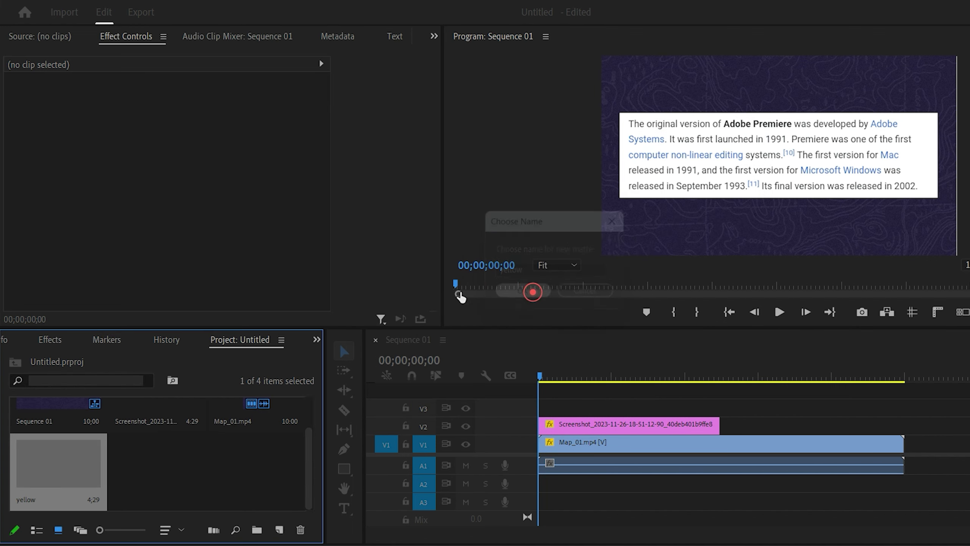
pyautogui.click(164, 487)
# Put the yellow matte on V3 above the screenshot and set its blend mode to Multiply.
pyautogui.moveTo(69, 466)
pyautogui.mouseDown()
pyautogui.moveTo(571, 407)
pyautogui.moveTo(549, 407)
pyautogui.mouseUp()
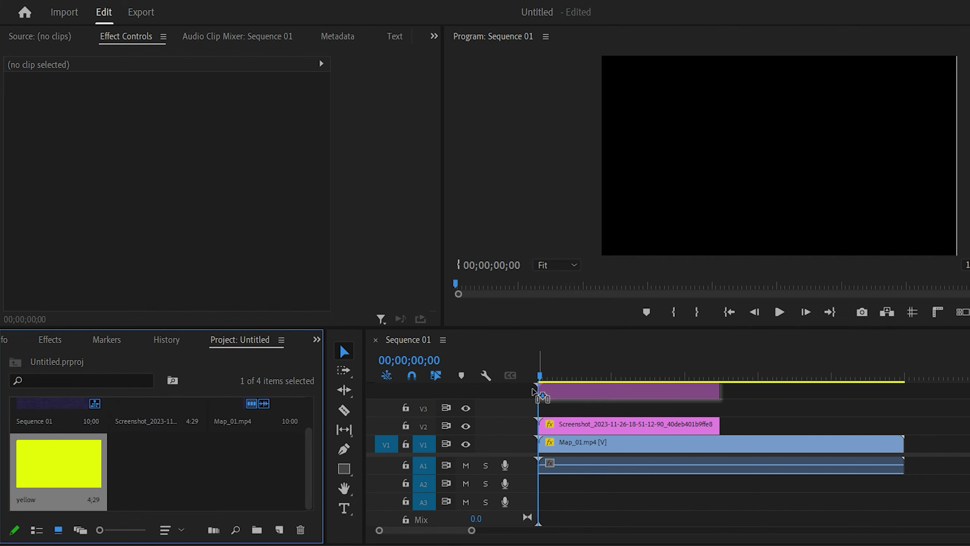
pyautogui.moveTo(549, 407); pyautogui.dragTo(540, 407)
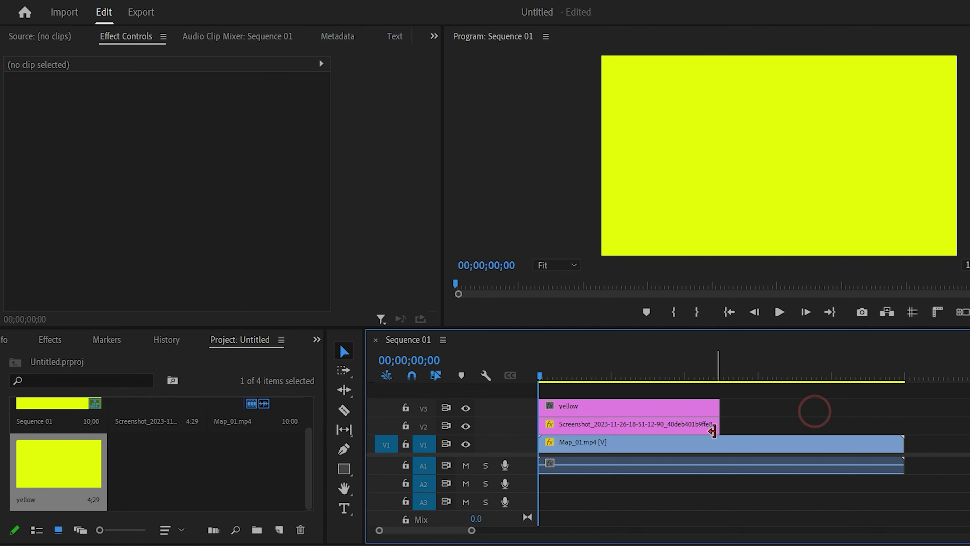
pyautogui.click(692, 407)
pyautogui.click(154, 36)
pyautogui.scroll(-2, 216, 173)
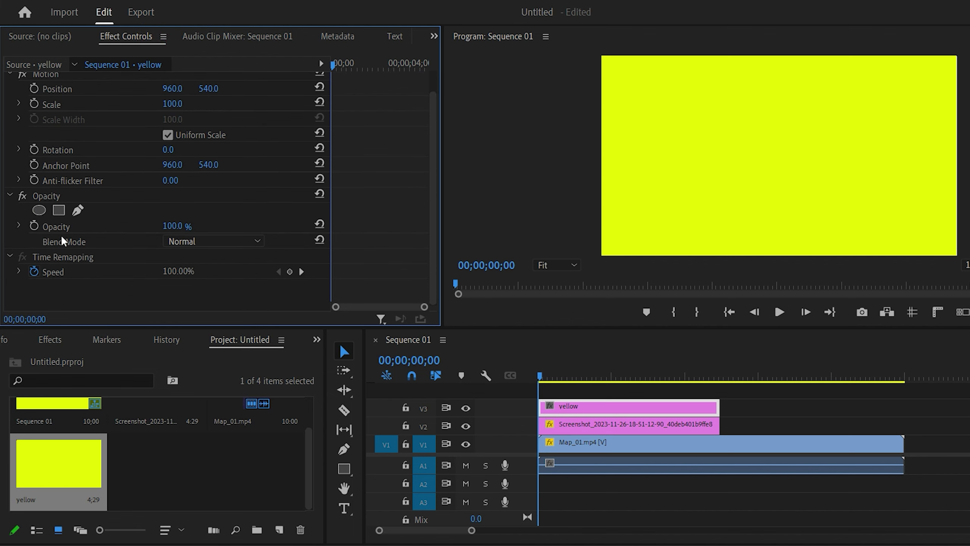
pyautogui.click(256, 241)
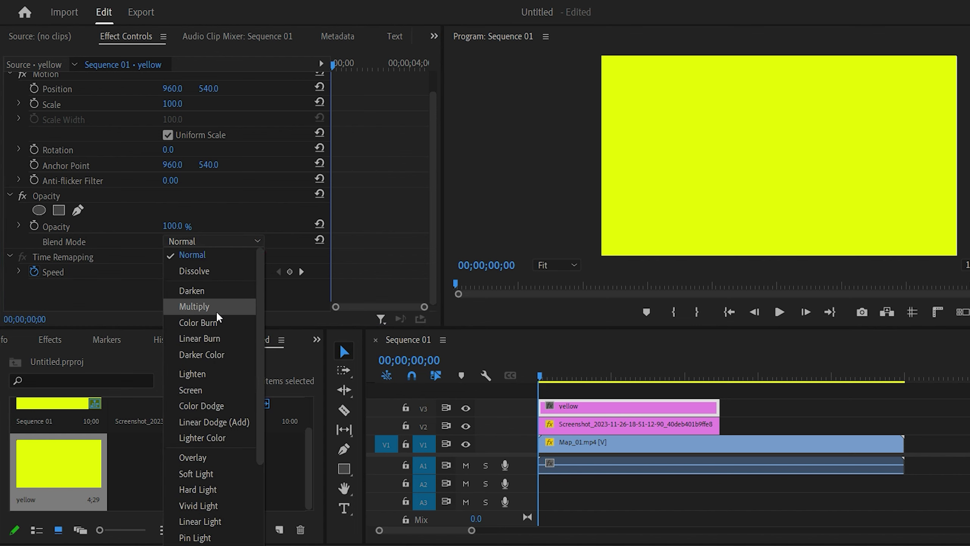
pyautogui.click(216, 311)
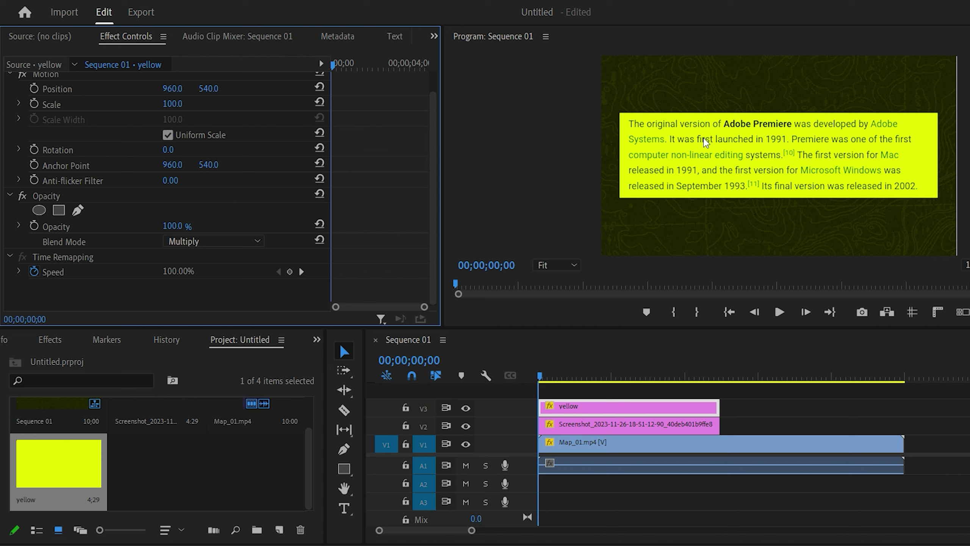
pyautogui.click(317, 340)
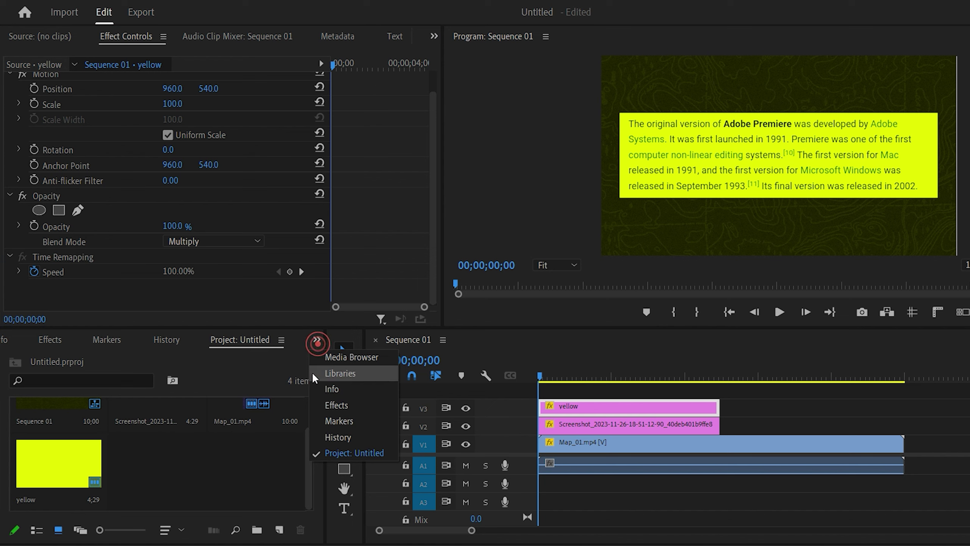
# Search the effects for 'crop' and apply Crop to the yellow clip on V3.
pyautogui.click(333, 405)
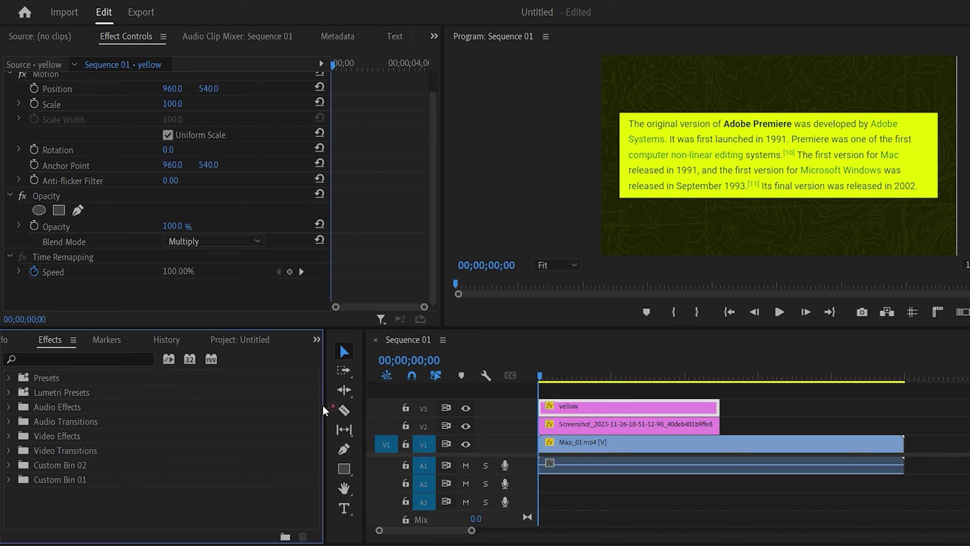
pyautogui.click(128, 360)
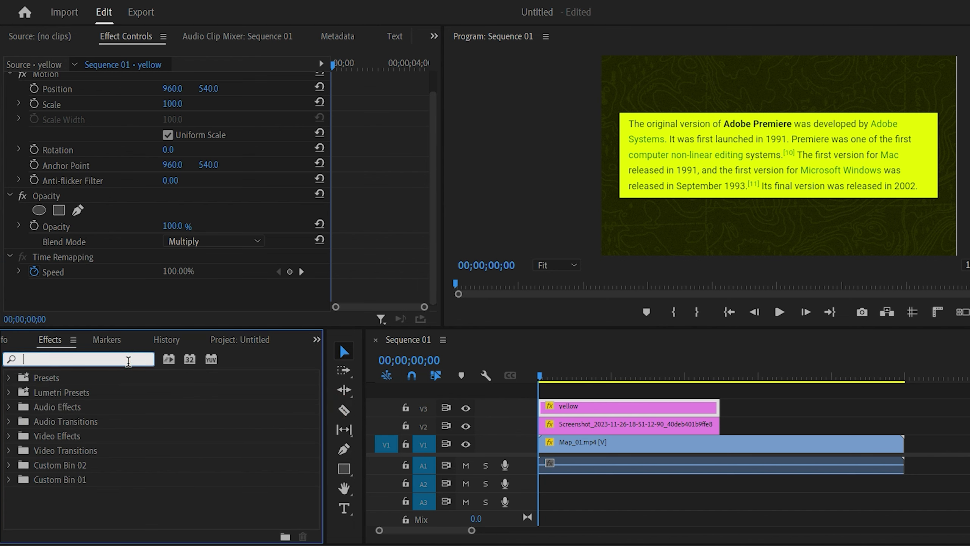
pyautogui.write('crop')
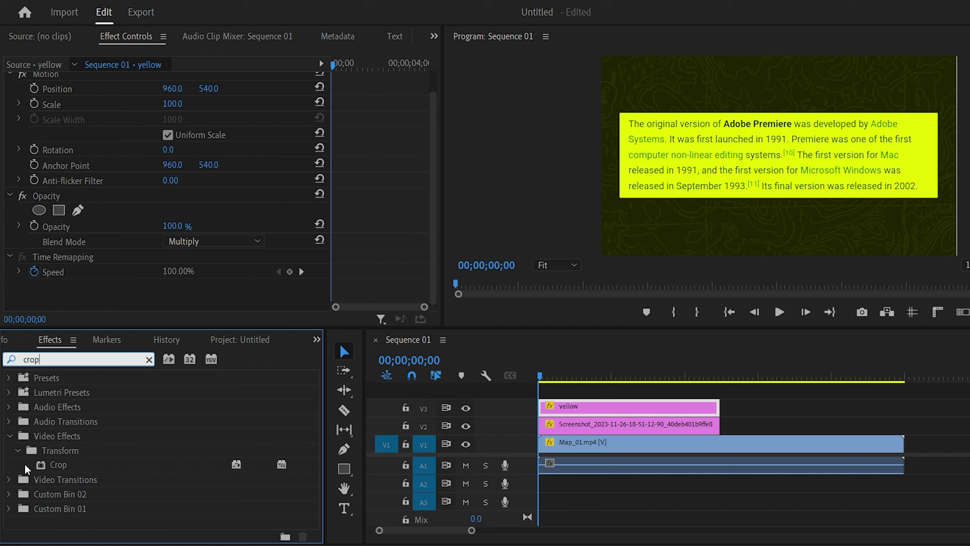
pyautogui.moveTo(72, 462); pyautogui.dragTo(573, 410)
pyautogui.click(140, 43)
pyautogui.scroll(-2, 248, 191)
pyautogui.scroll(-2, 246, 190)
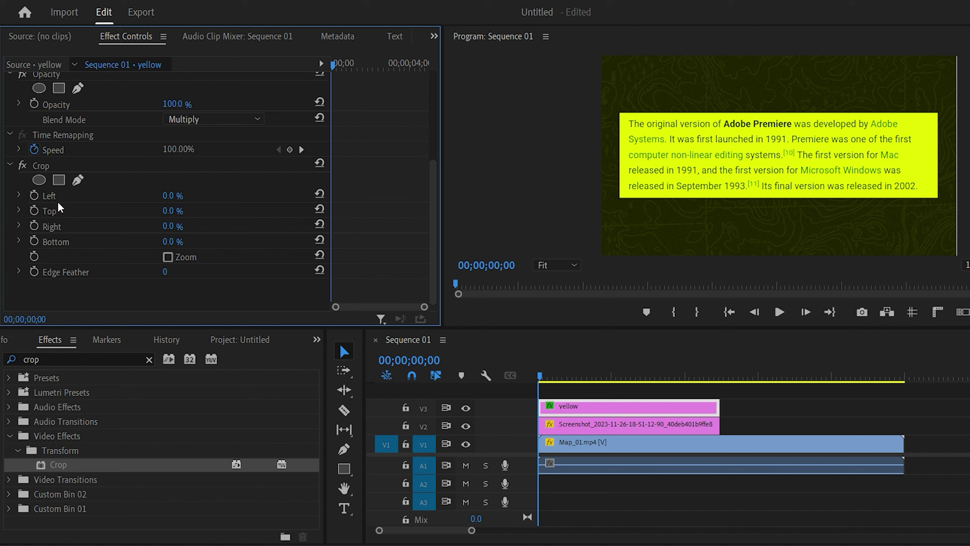
# Crop the yellow matte to Left 7%, Top 31%, Right 16% and Bottom 63%.
pyautogui.moveTo(174, 196); pyautogui.dragTo(176, 196)
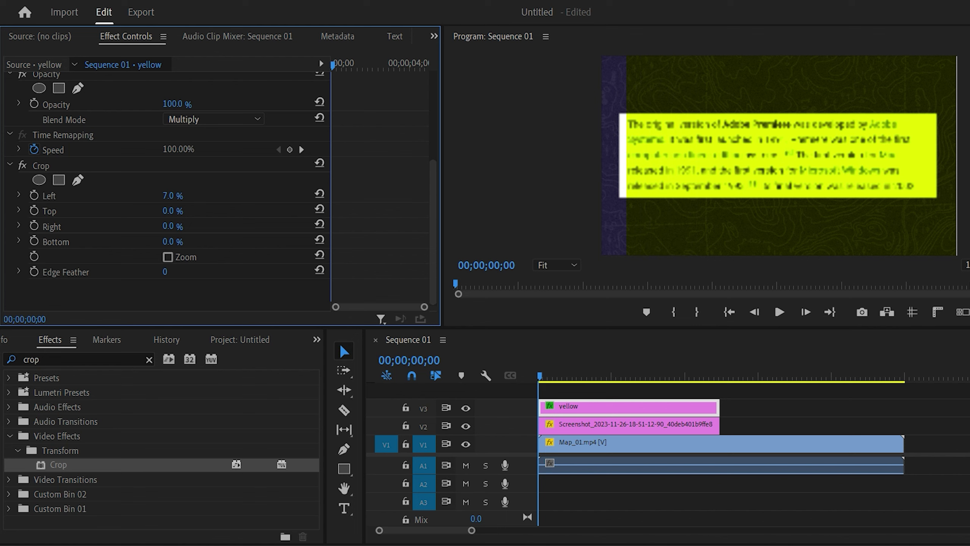
pyautogui.moveTo(172, 211); pyautogui.dragTo(181, 210)
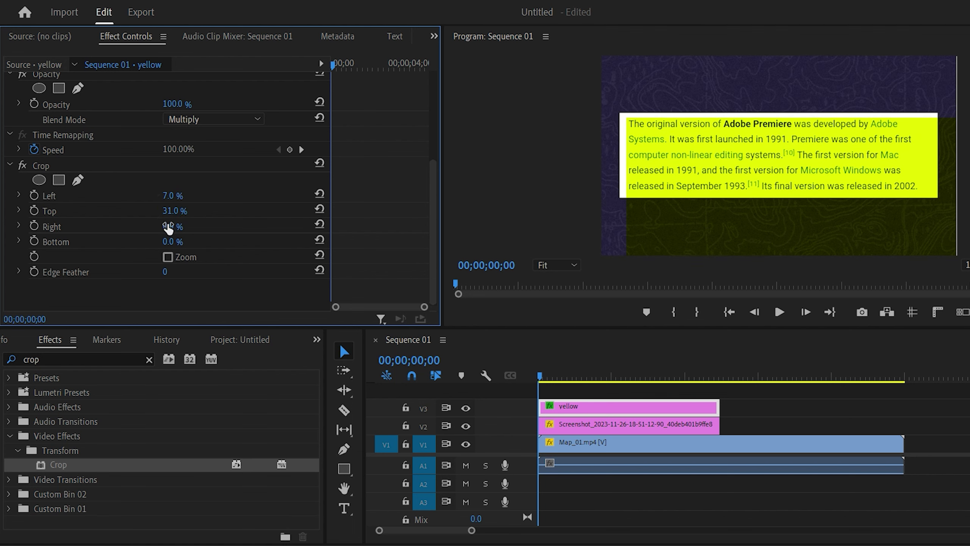
pyautogui.moveTo(168, 226)
pyautogui.mouseDown()
pyautogui.moveTo(237, 226)
pyautogui.moveTo(184, 226)
pyautogui.mouseUp()
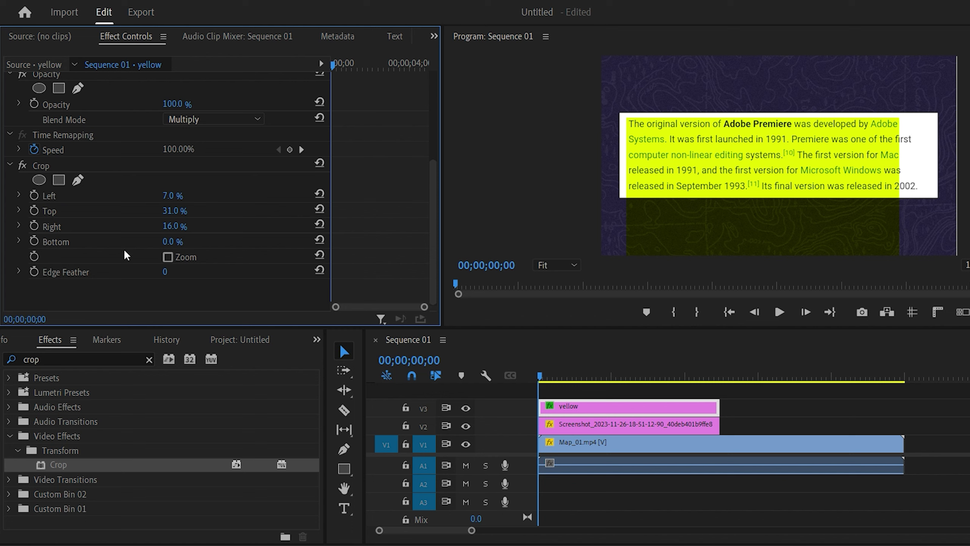
pyautogui.moveTo(168, 242)
pyautogui.mouseDown()
pyautogui.moveTo(199, 241)
pyautogui.moveTo(179, 241)
pyautogui.mouseUp()
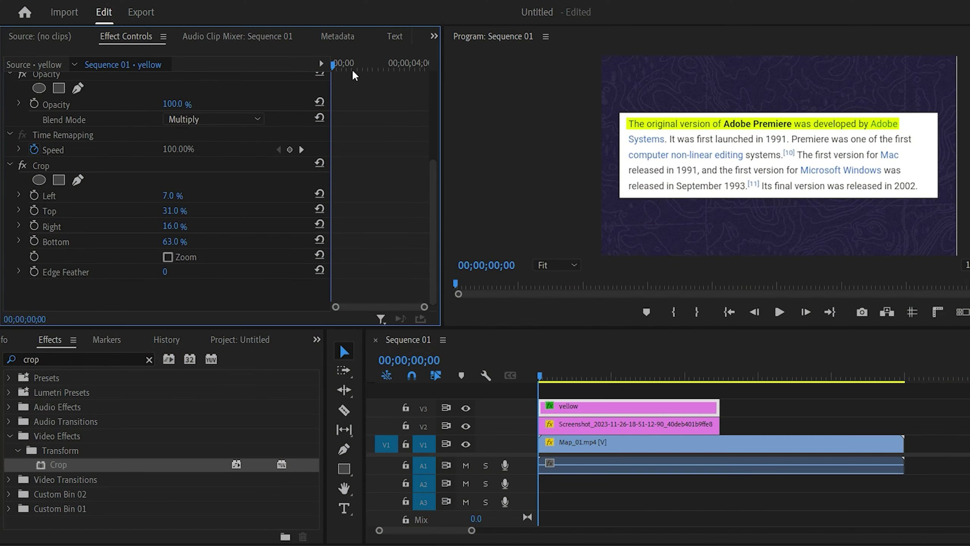
# Turn on keyframing for Crop Left, Top, Right and Bottom at the clip's first frame.
pyautogui.moveTo(344, 65); pyautogui.dragTo(321, 81)
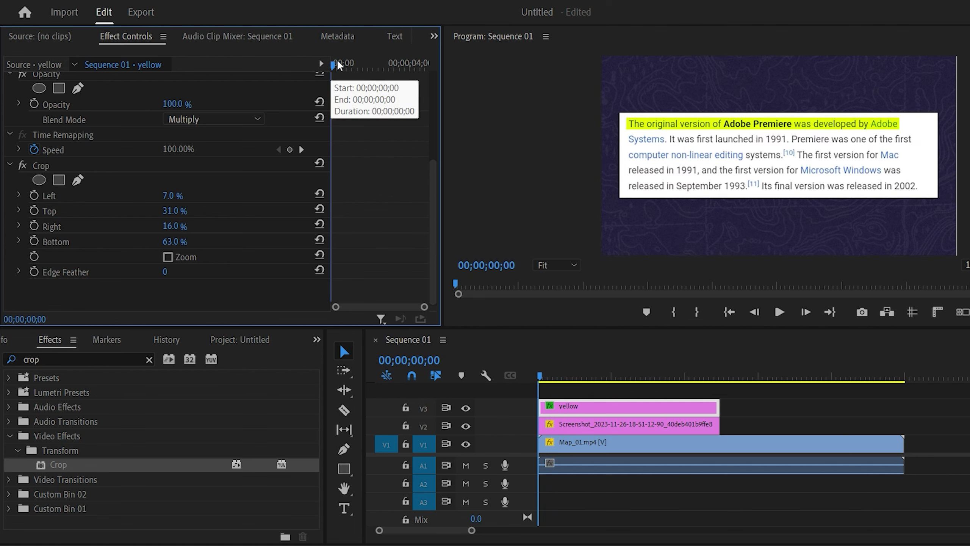
pyautogui.click(329, 61)
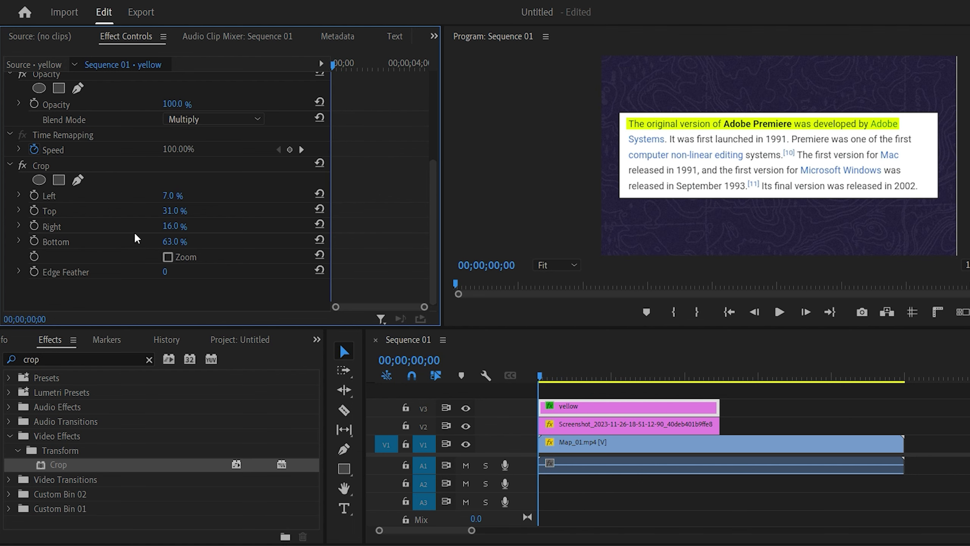
pyautogui.click(34, 195)
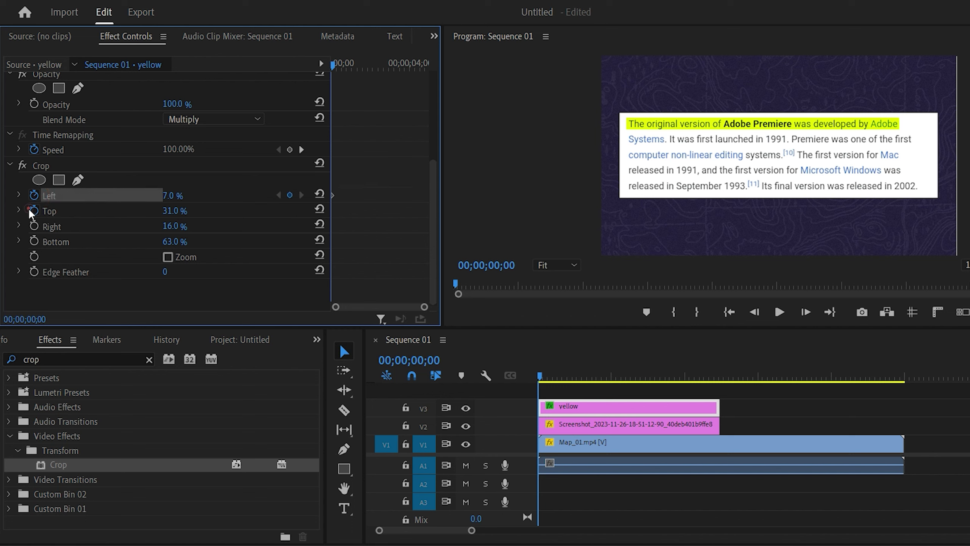
pyautogui.click(34, 210)
pyautogui.click(34, 226)
pyautogui.click(32, 241)
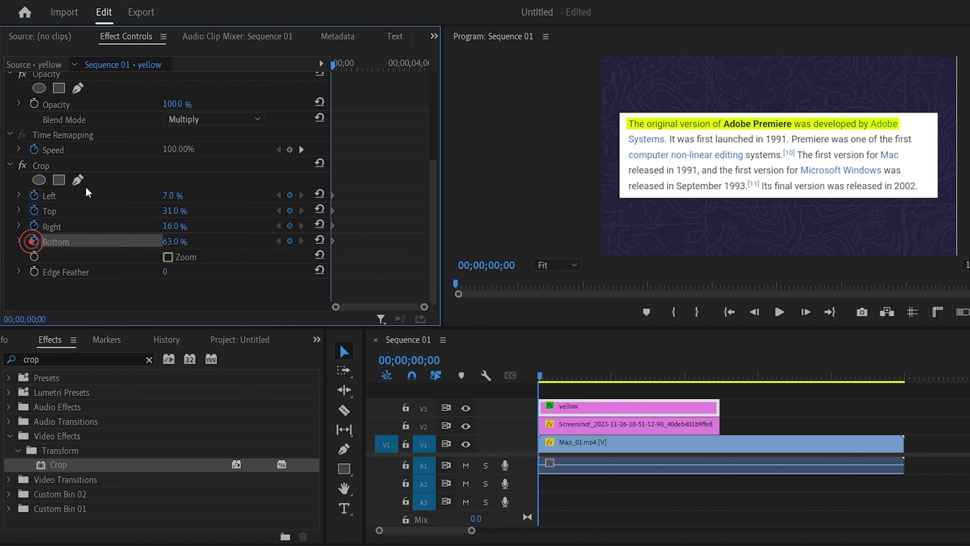
# Add keyframes for all four Crop edges at frame 21, holding the current values.
pyautogui.click(339, 65)
pyautogui.moveTo(340, 71); pyautogui.dragTo(348, 77)
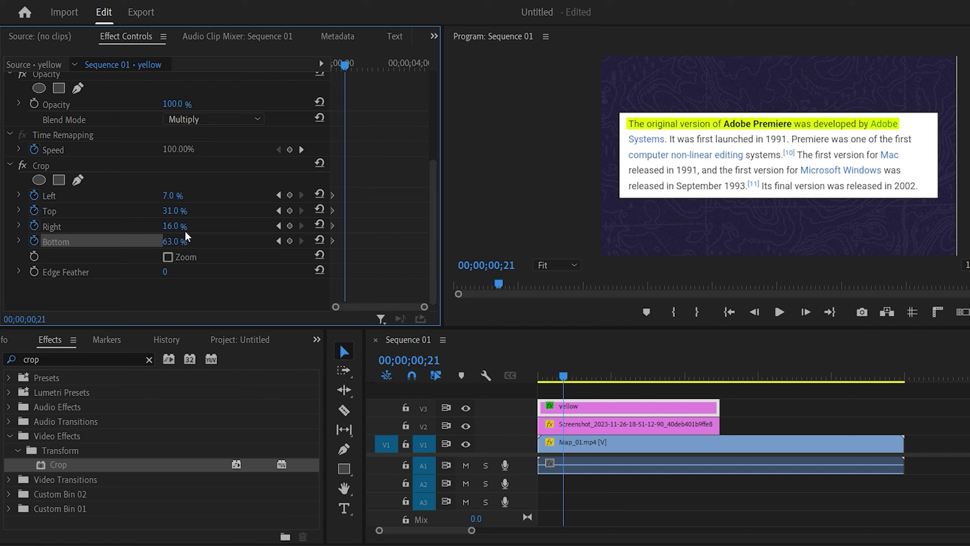
pyautogui.click(290, 240)
pyautogui.click(289, 225)
pyautogui.click(289, 210)
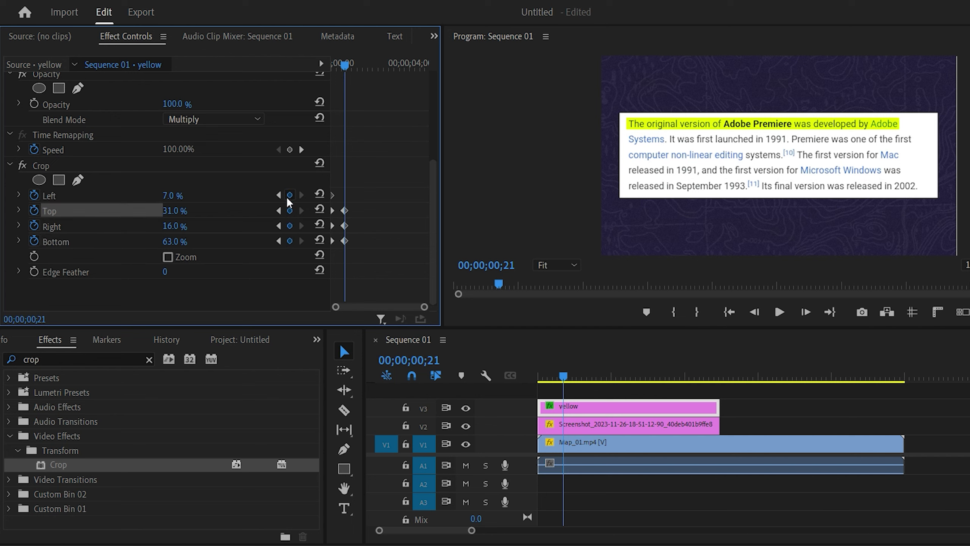
pyautogui.click(289, 195)
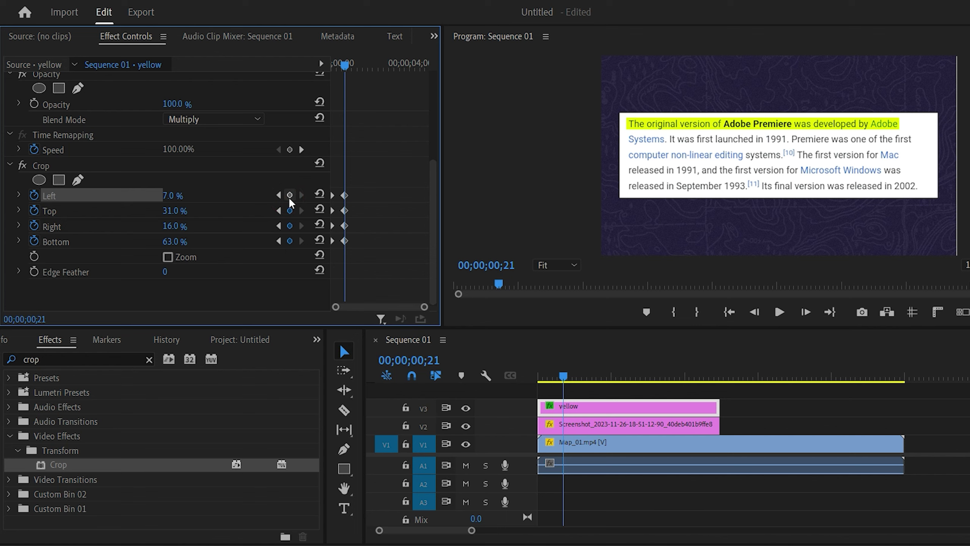
pyautogui.moveTo(346, 66); pyautogui.dragTo(332, 66)
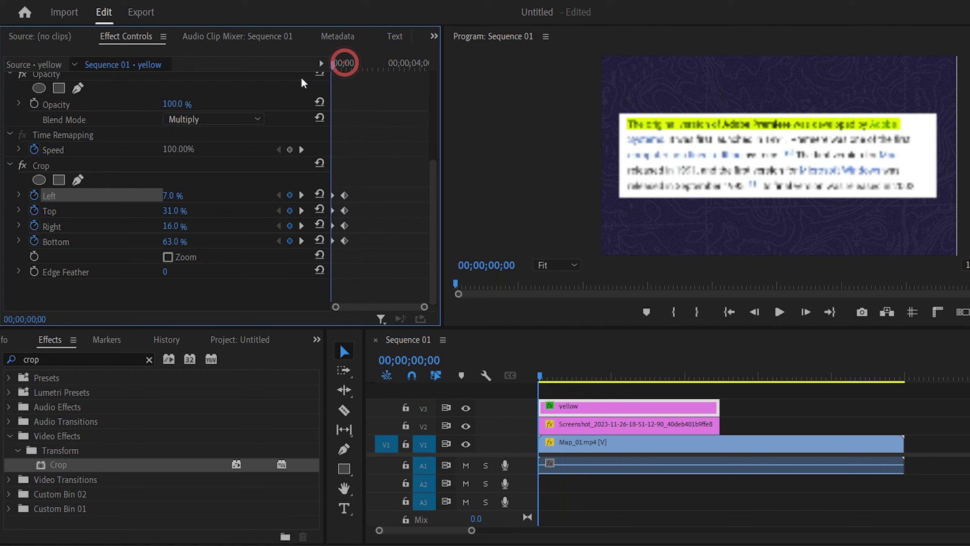
# Set the starting Crop Right to 94% so the highlight begins hidden, then preview.
pyautogui.moveTo(168, 226); pyautogui.dragTo(199, 226)
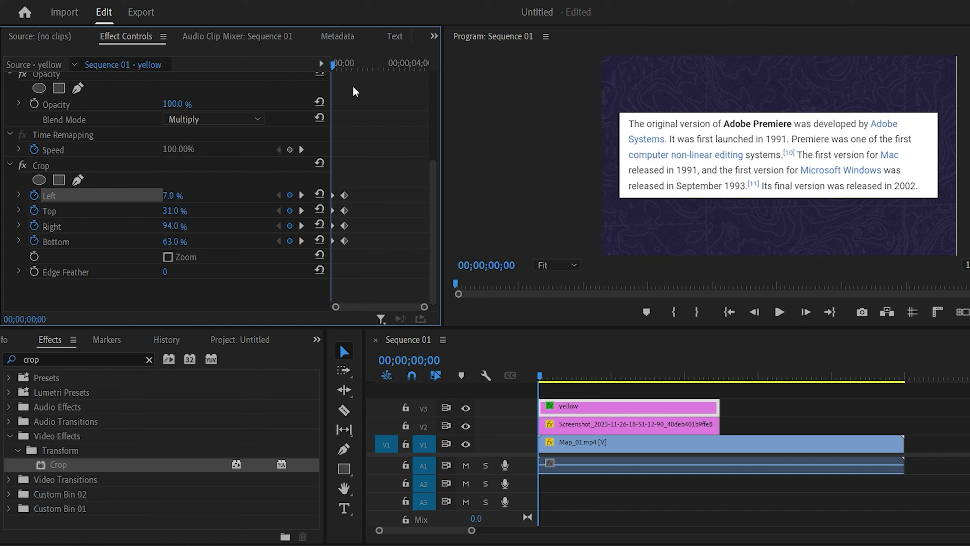
pyautogui.press('space')
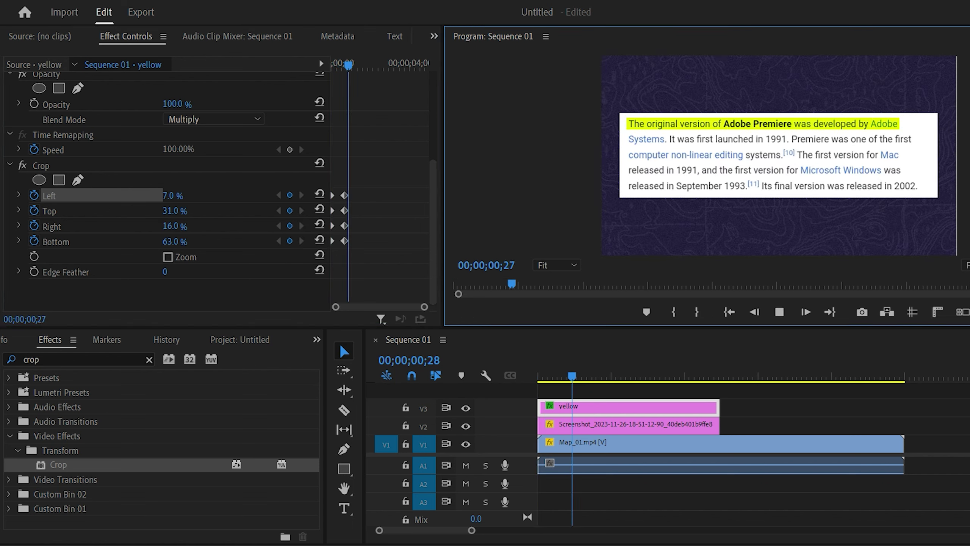
pyautogui.press('space')
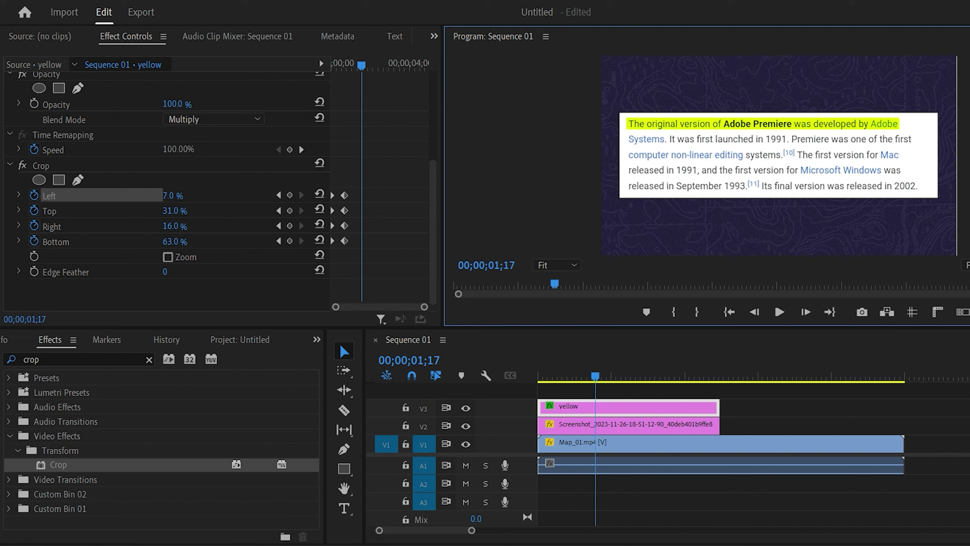
# Move the four end crop keyframes later to slow the wipe, then preview again.
pyautogui.click(372, 263)
pyautogui.moveTo(372, 253); pyautogui.dragTo(343, 183)
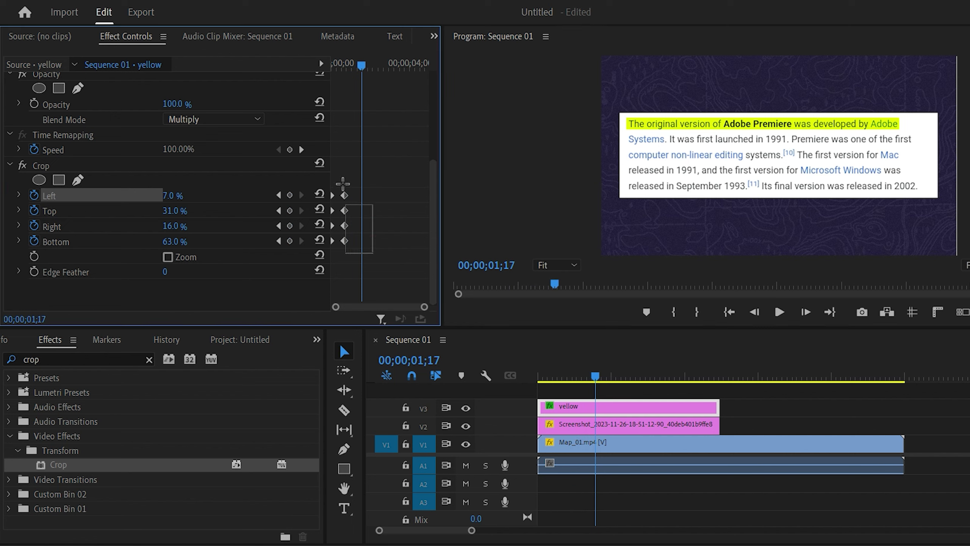
pyautogui.moveTo(342, 183); pyautogui.dragTo(343, 184)
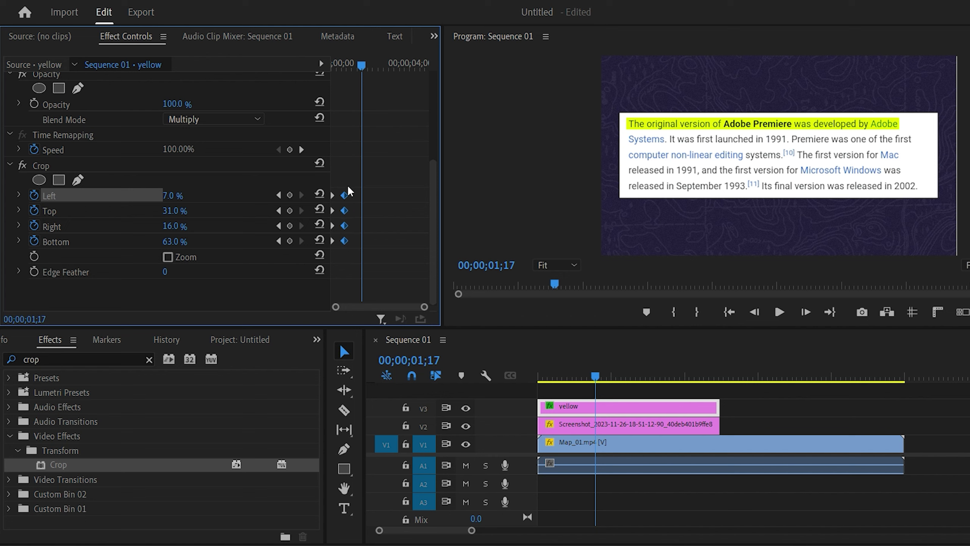
pyautogui.moveTo(352, 206); pyautogui.dragTo(364, 211)
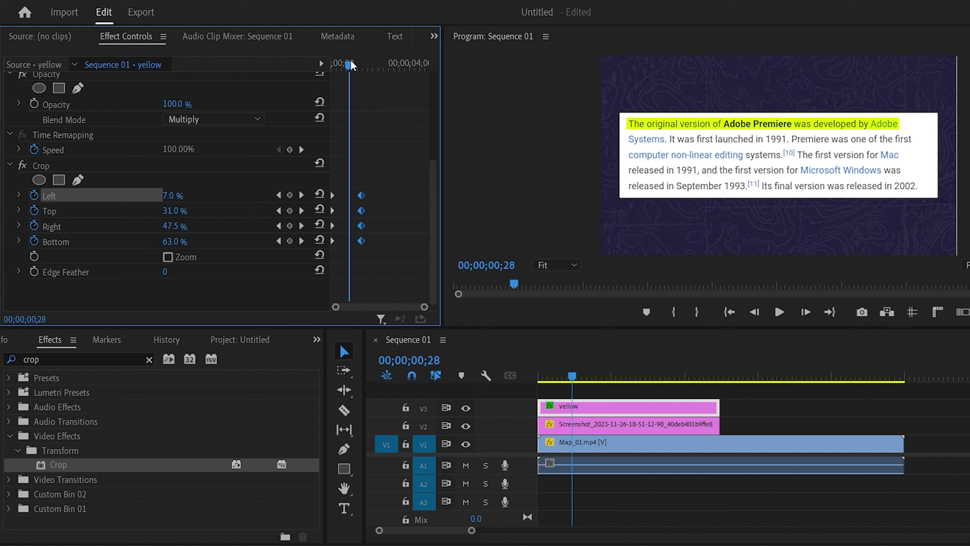
pyautogui.moveTo(361, 65); pyautogui.dragTo(333, 64)
pyautogui.press('space')
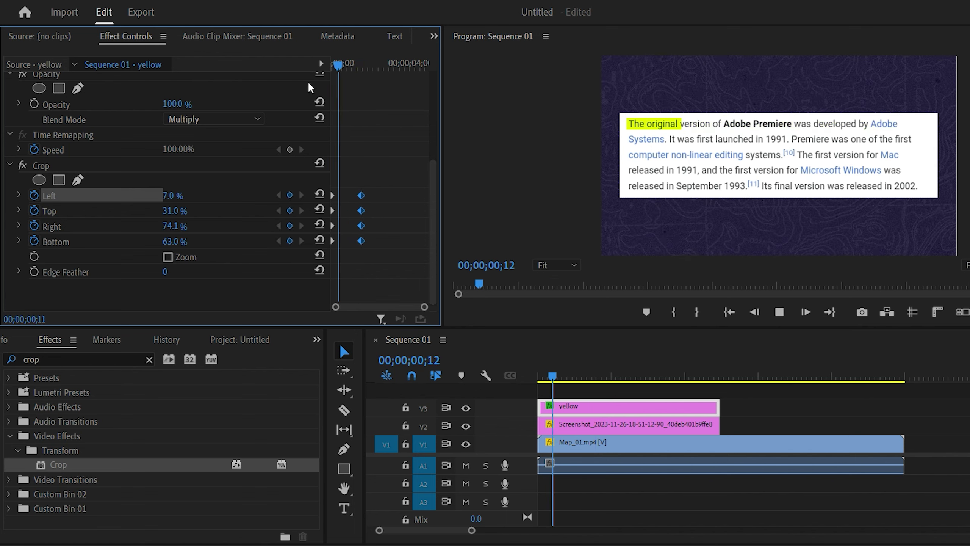
pyautogui.press('space')
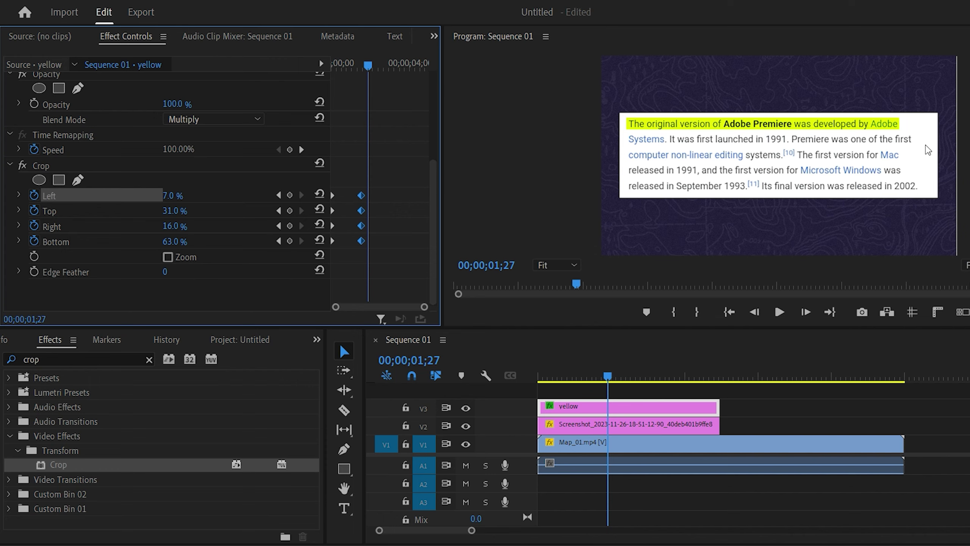
pyautogui.click(615, 411)
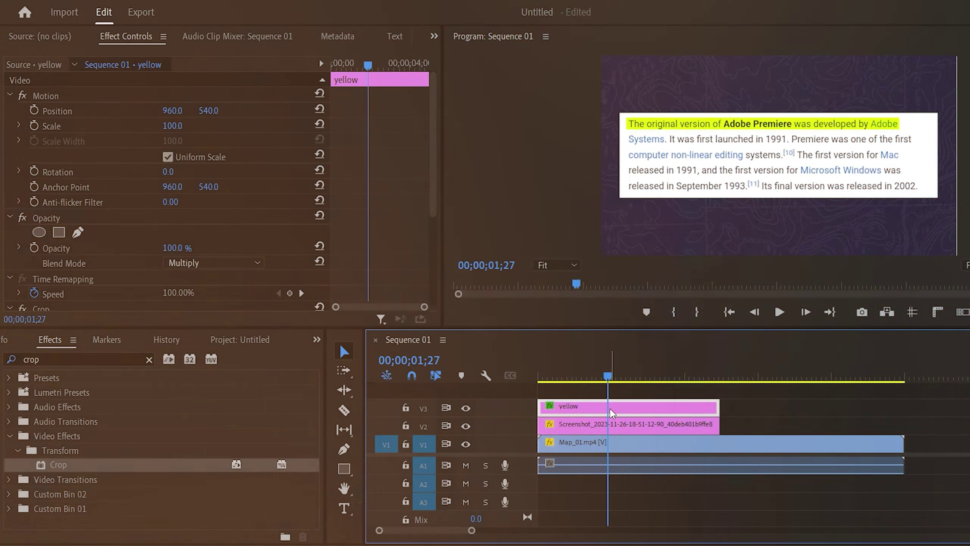
# Alt-duplicate the yellow highlight onto V4 and set the copy's Position Y to 623.
pyautogui.moveTo(619, 411); pyautogui.dragTo(629, 397)
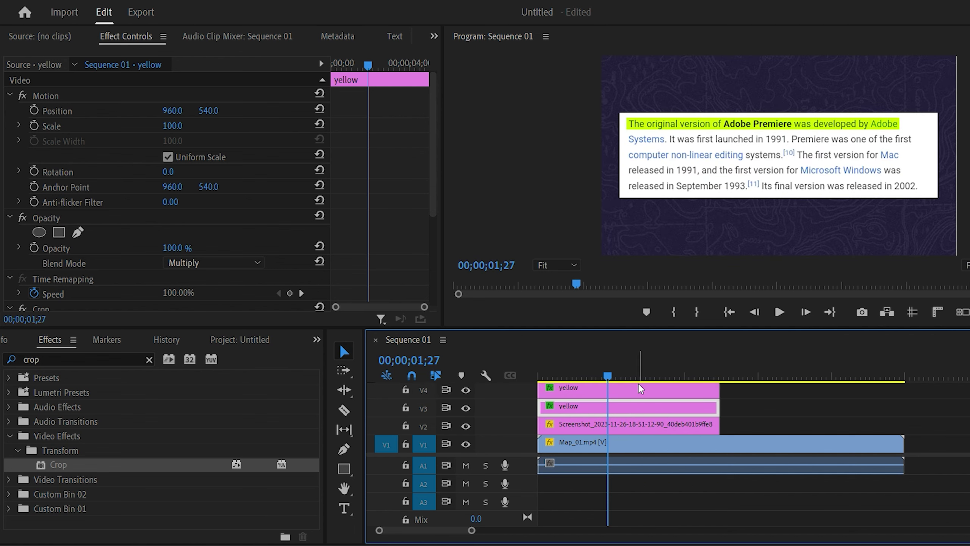
pyautogui.click(641, 388)
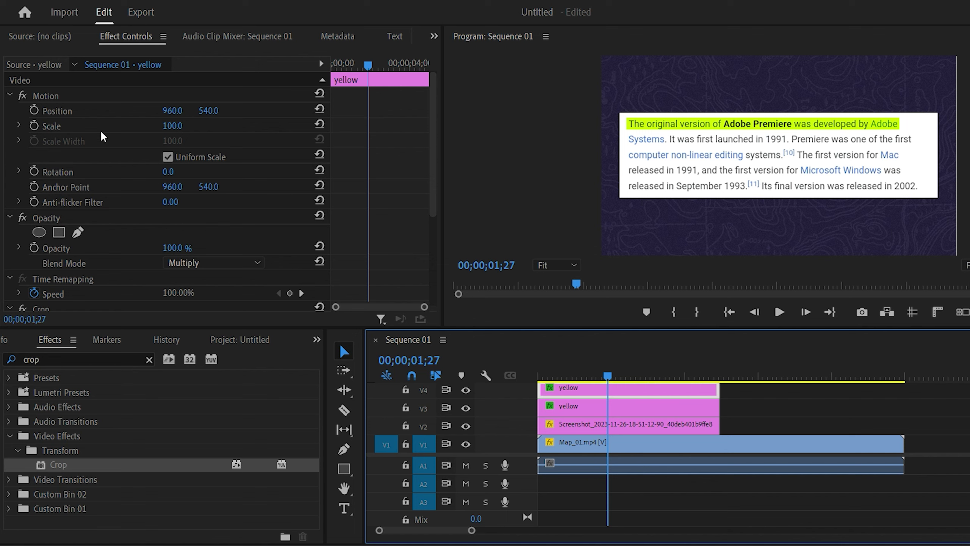
pyautogui.click(114, 110)
pyautogui.moveTo(208, 110); pyautogui.dragTo(240, 110)
pyautogui.click(594, 345)
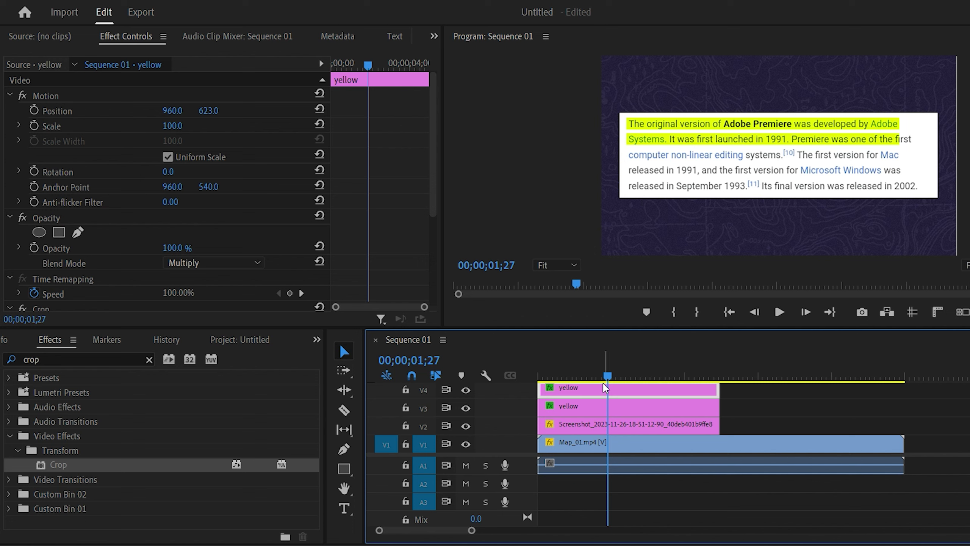
pyautogui.click(581, 407)
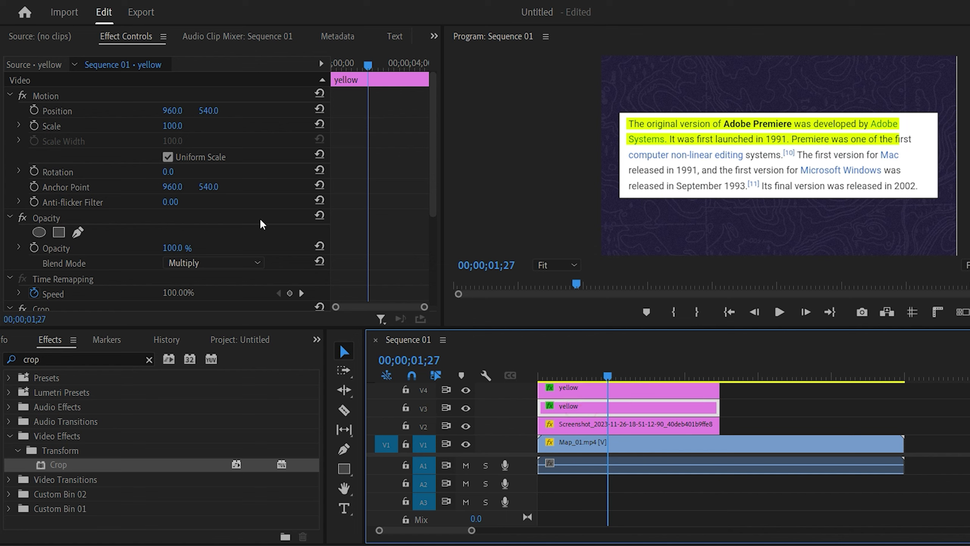
pyautogui.scroll(-5, 264, 220)
pyautogui.scroll(-1, 260, 223)
pyautogui.moveTo(418, 279); pyautogui.dragTo(320, 189)
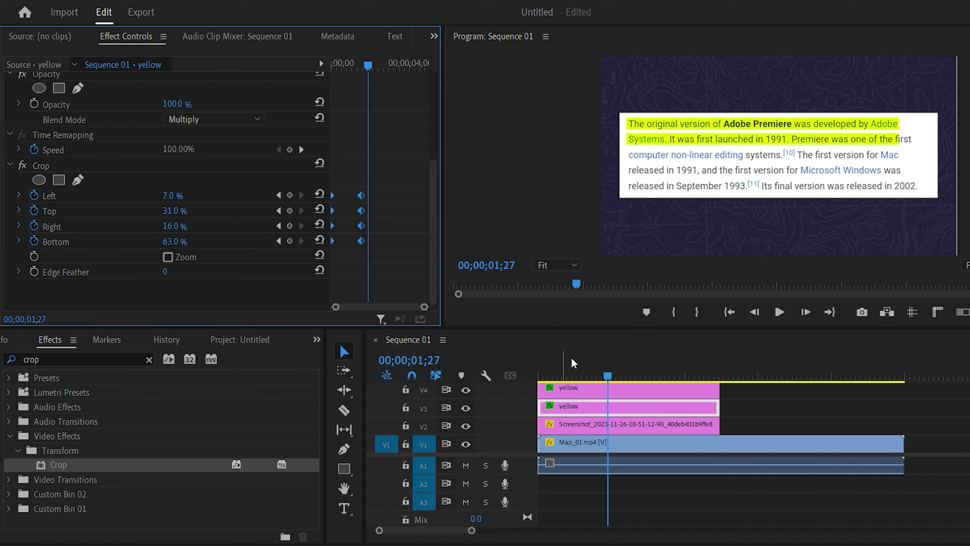
pyautogui.click(586, 395)
pyautogui.press('Home')
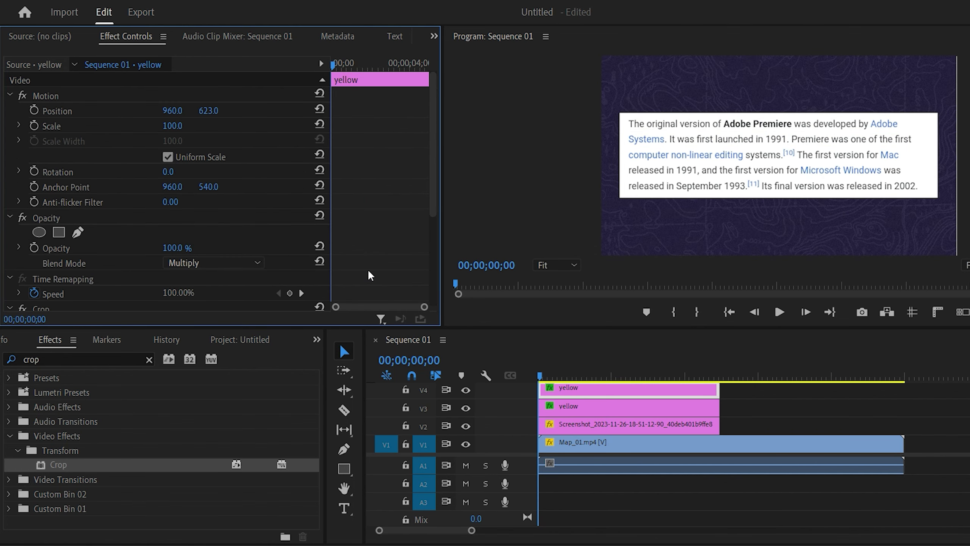
pyautogui.scroll(-3, 364, 257)
pyautogui.scroll(-4, 361, 254)
pyautogui.scroll(-2, 344, 215)
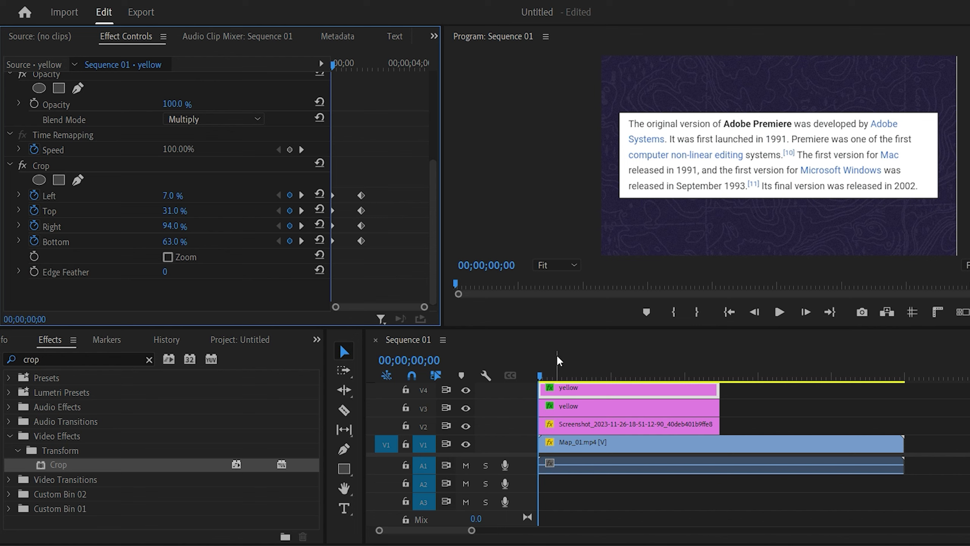
pyautogui.press('space')
pyautogui.press('space')
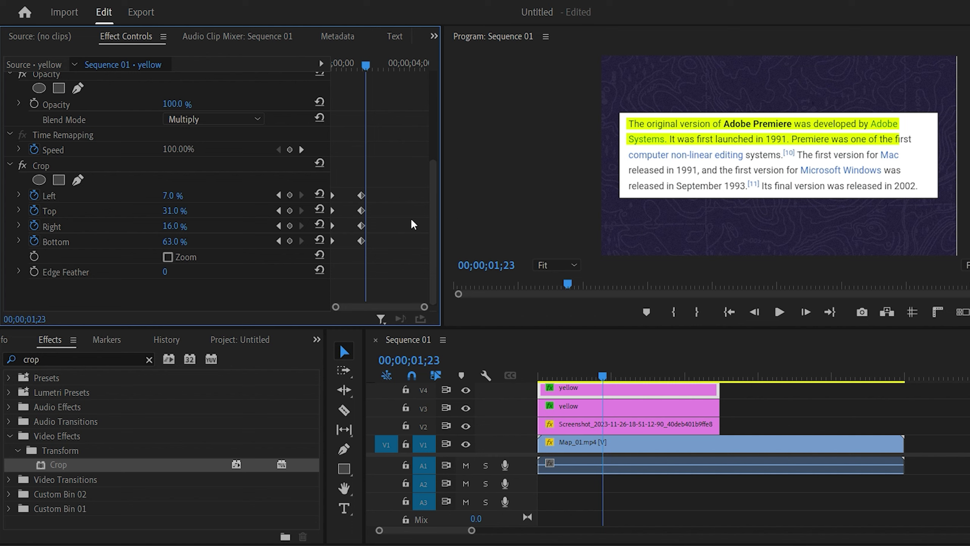
pyautogui.moveTo(388, 260)
pyautogui.mouseDown()
pyautogui.moveTo(323, 183)
pyautogui.moveTo(361, 201)
pyautogui.mouseUp()
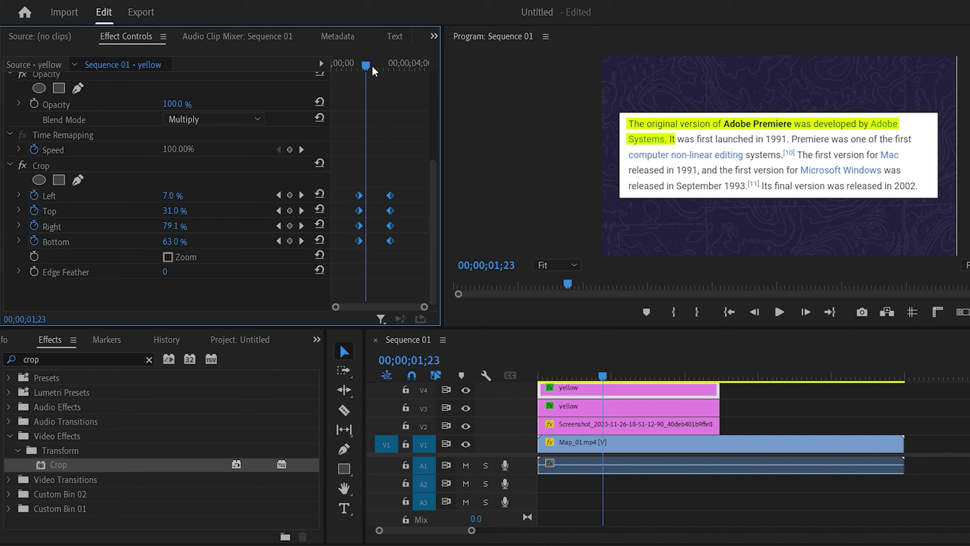
# Shift the V4 copy's crop keyframes later and play back the delayed second-line wipe.
pyautogui.moveTo(366, 65); pyautogui.dragTo(334, 64)
pyautogui.press('space')
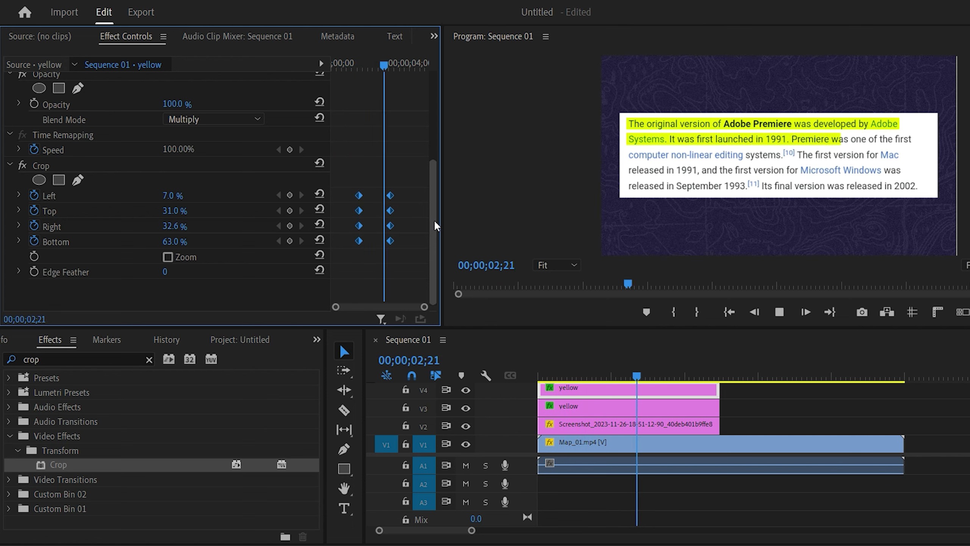
pyautogui.press('space')
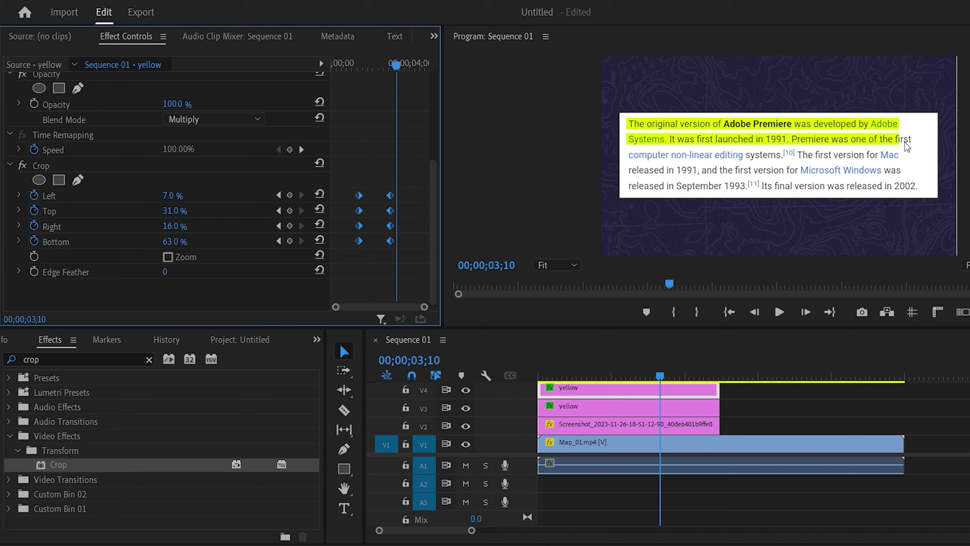
# Scrub the second highlight's final Crop Right down to 11% so it covers 'first' on line two.
pyautogui.moveTo(396, 64)
pyautogui.mouseDown()
pyautogui.moveTo(387, 65)
pyautogui.moveTo(406, 197)
pyautogui.mouseUp()
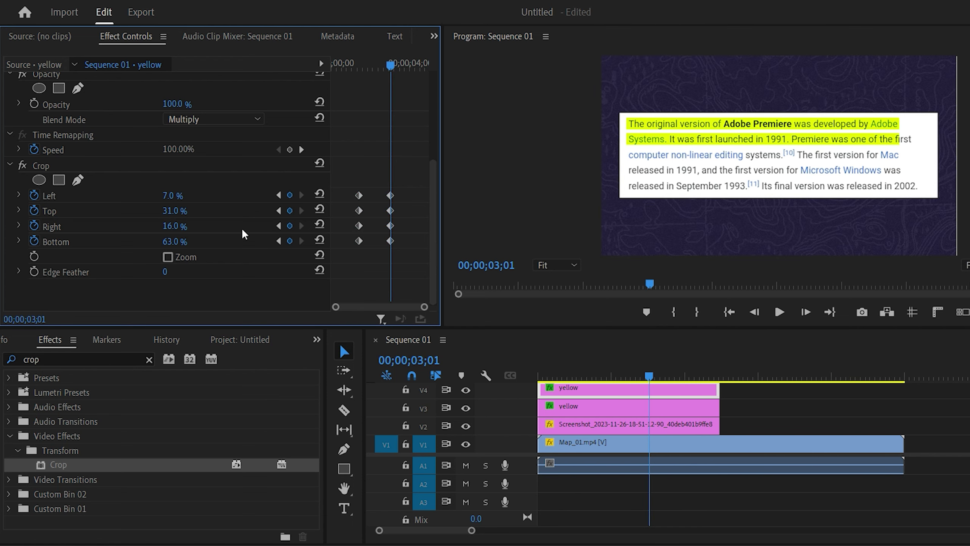
pyautogui.moveTo(172, 228)
pyautogui.mouseDown()
pyautogui.moveTo(189, 228)
pyautogui.moveTo(151, 227)
pyautogui.mouseUp()
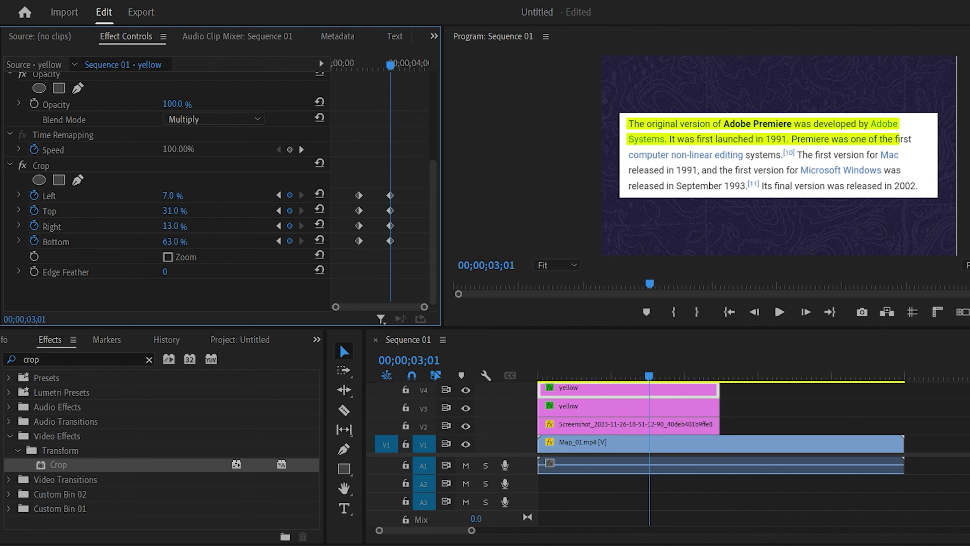
pyautogui.click(659, 377)
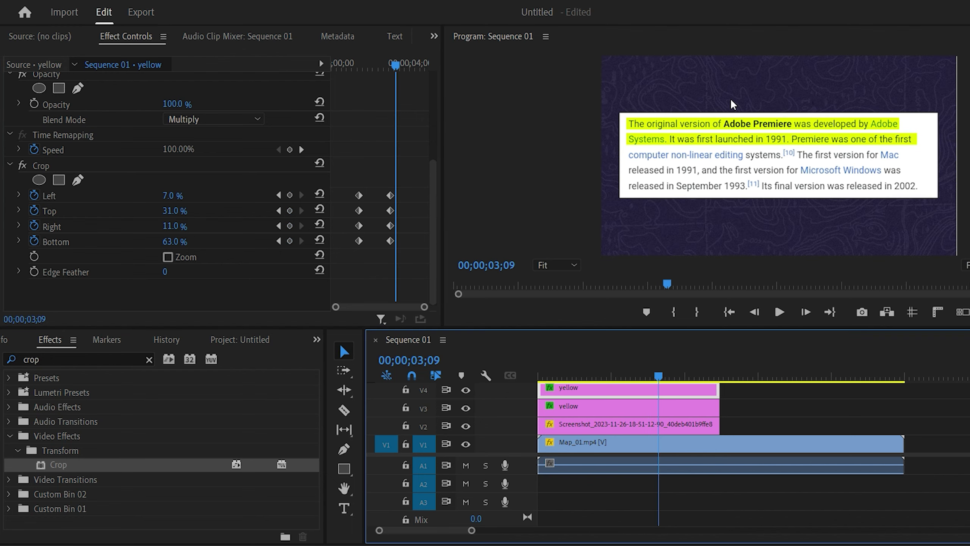